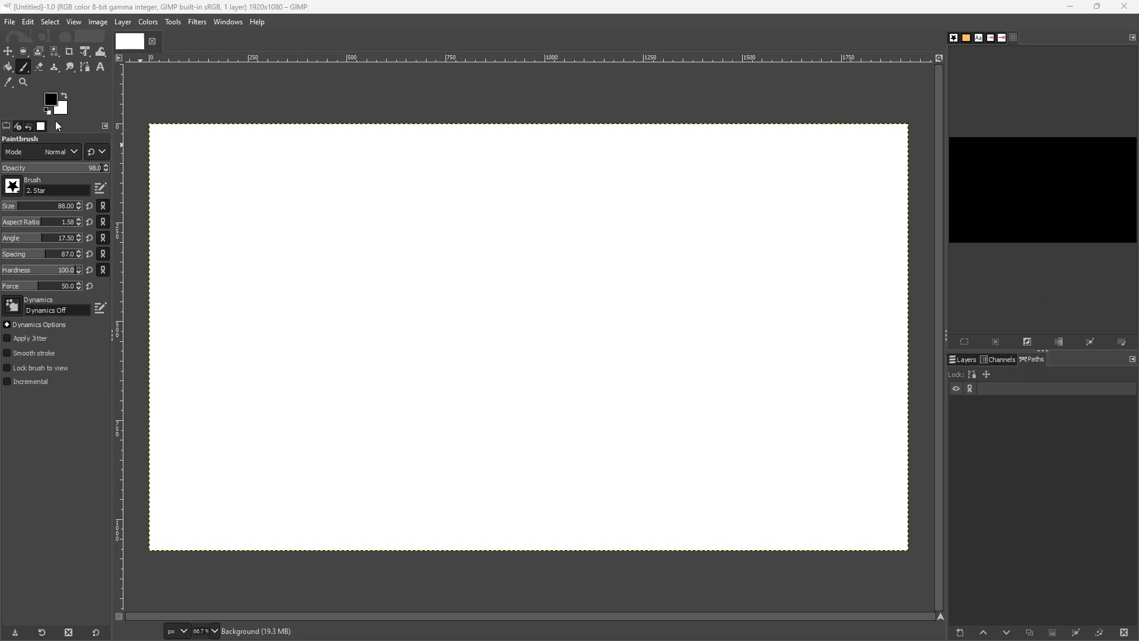
# Draw a closed swan-shaped path on the canvas with the Paths tool.
pyautogui.click(85, 67)
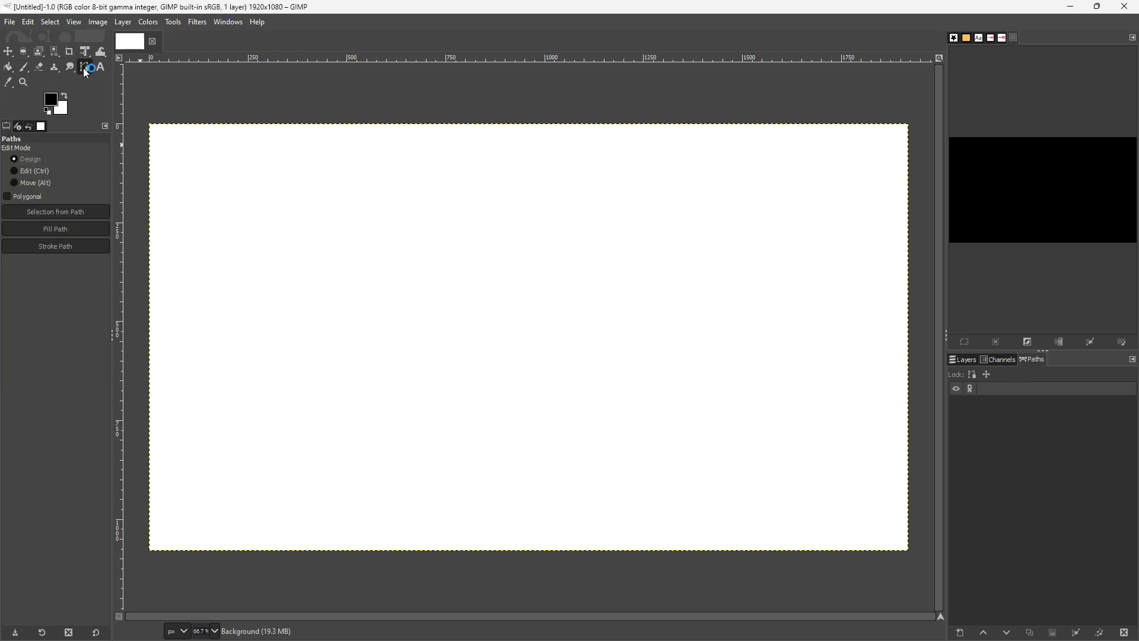
pyautogui.moveTo(369, 244); pyautogui.dragTo(340, 254)
pyautogui.moveTo(306, 359); pyautogui.dragTo(322, 380)
pyautogui.moveTo(405, 415); pyautogui.dragTo(458, 417)
pyautogui.moveTo(524, 387)
pyautogui.mouseDown()
pyautogui.moveTo(547, 351)
pyautogui.moveTo(558, 274)
pyautogui.mouseUp()
pyautogui.moveTo(546, 244)
pyautogui.mouseDown()
pyautogui.moveTo(523, 232)
pyautogui.moveTo(463, 257)
pyautogui.mouseUp()
pyautogui.moveTo(431, 351); pyautogui.dragTo(408, 346)
pyautogui.moveTo(399, 302); pyautogui.dragTo(412, 257)
pyautogui.moveTo(422, 211); pyautogui.dragTo(417, 183)
pyautogui.moveTo(380, 167); pyautogui.dragTo(264, 189)
pyautogui.moveTo(277, 193); pyautogui.dragTo(376, 206)
pyautogui.keyDown('ctrl'); pyautogui.click(368, 243); pyautogui.keyUp('ctrl')
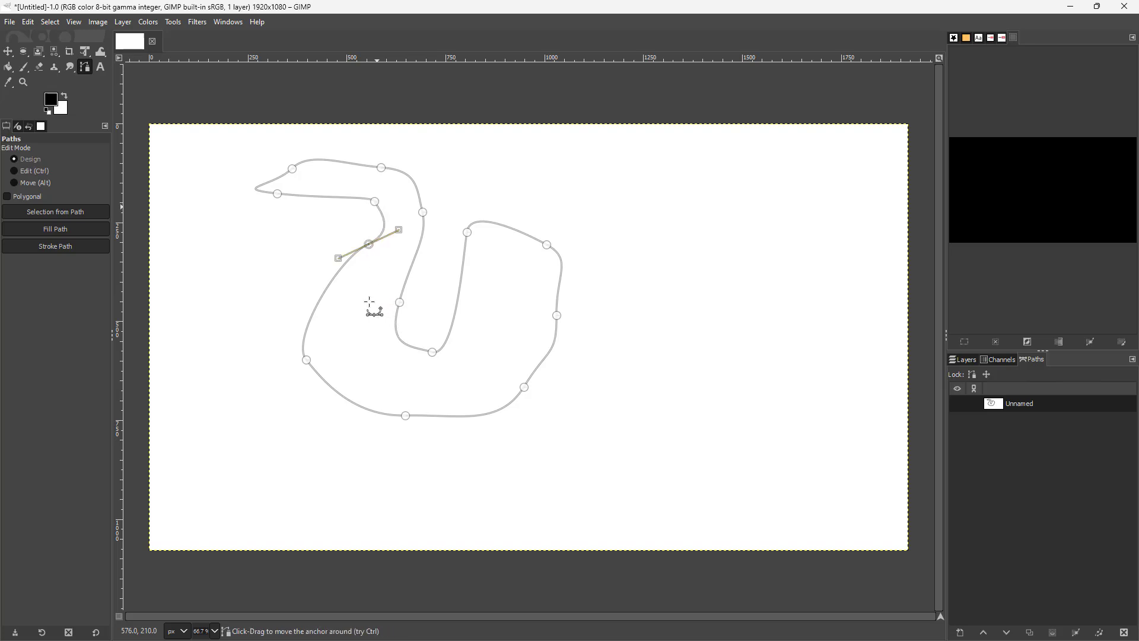
# Make the path visible and set the Unified Transform tool to transform paths.
pyautogui.click(85, 51)
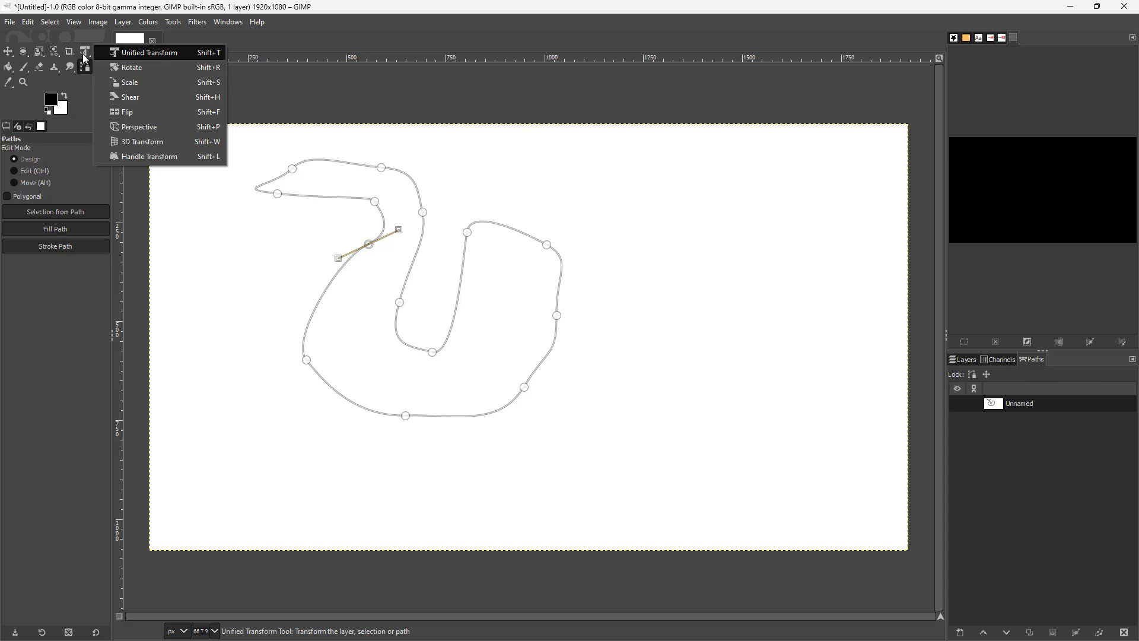
pyautogui.click(130, 53)
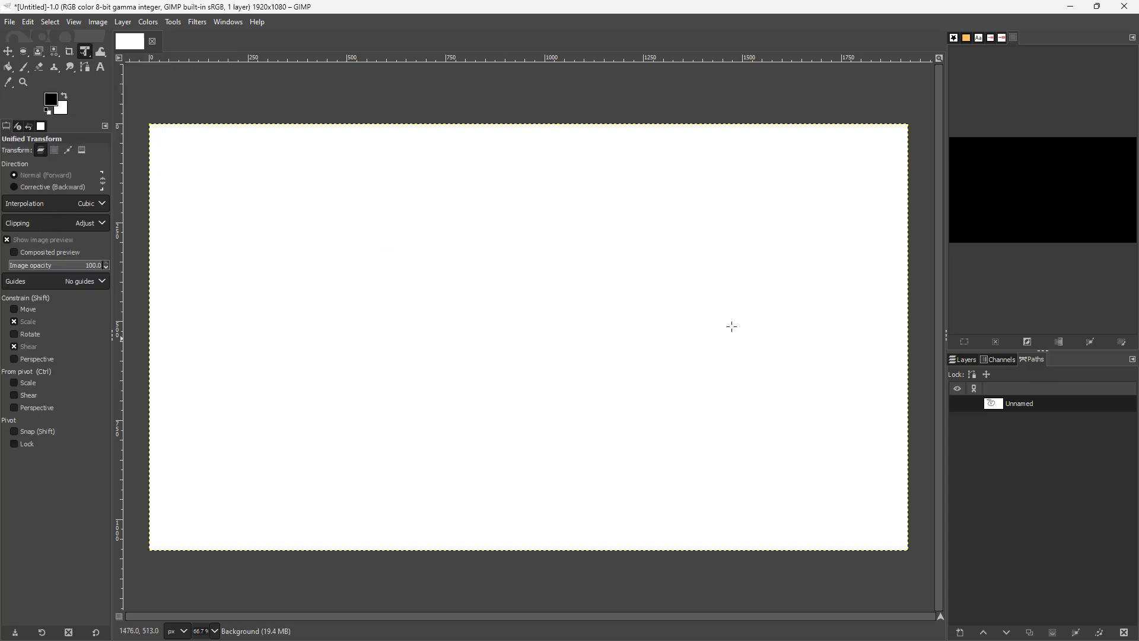
pyautogui.click(957, 405)
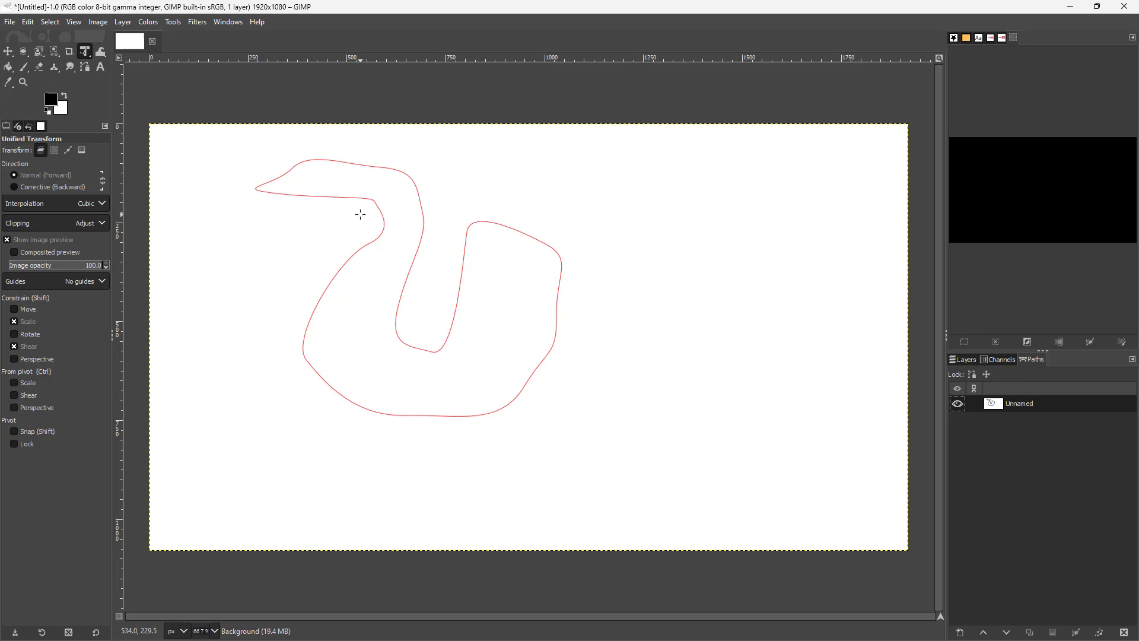
pyautogui.moveTo(377, 167); pyautogui.dragTo(445, 208)
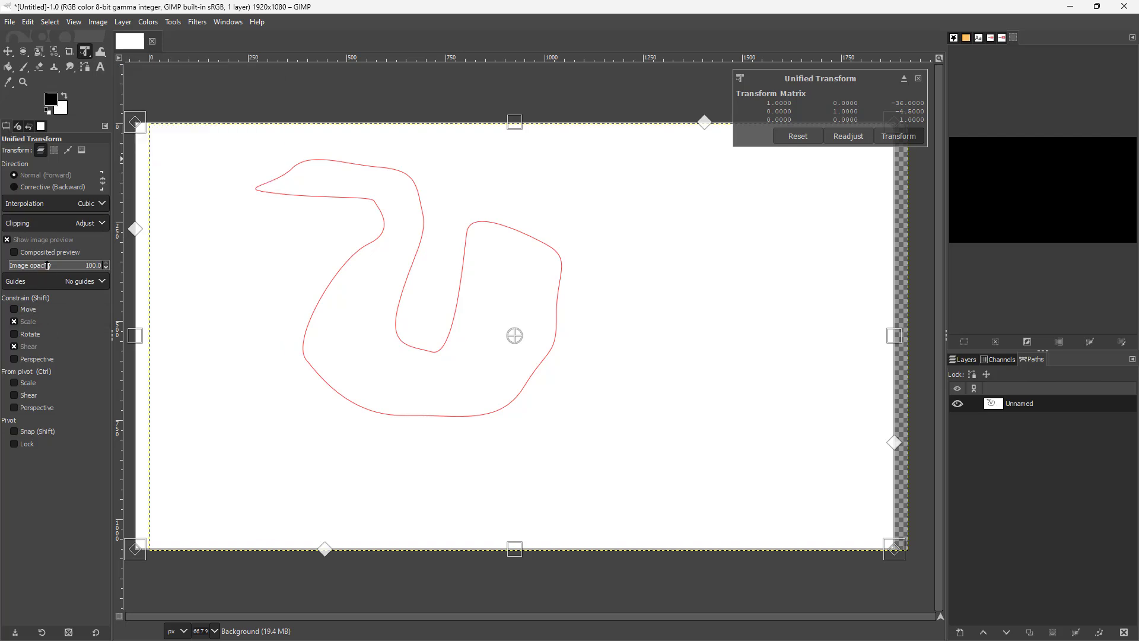
pyautogui.click(69, 153)
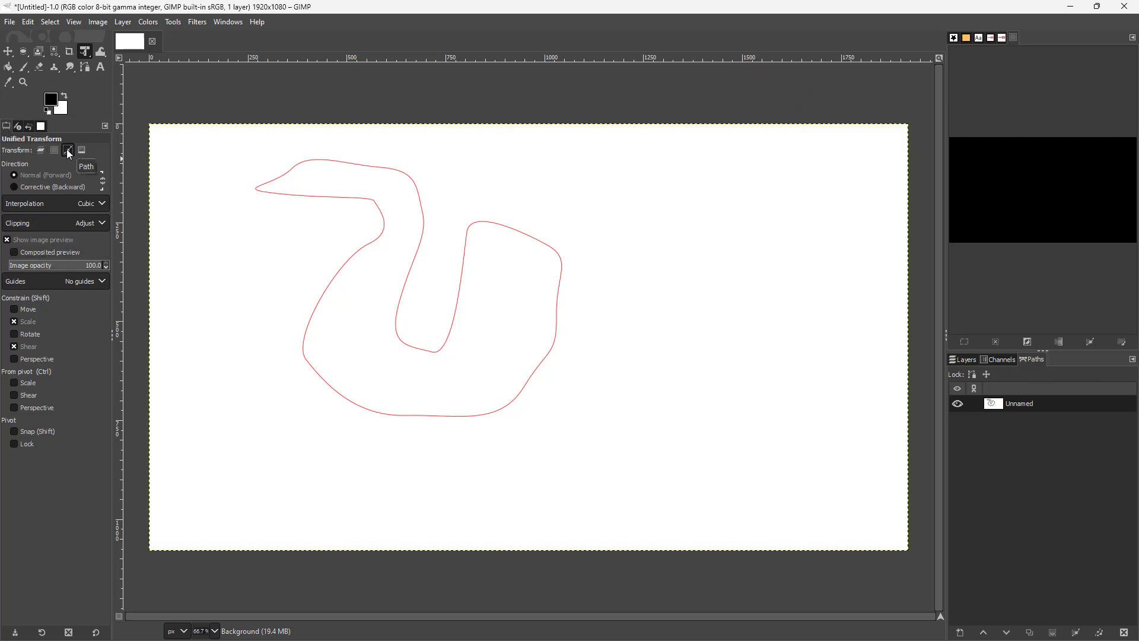
# Stretch the swan path larger and towards the lower right with Unified Transform handles, then apply it.
pyautogui.moveTo(418, 192); pyautogui.dragTo(401, 230)
pyautogui.moveTo(543, 196); pyautogui.dragTo(587, 168)
pyautogui.moveTo(552, 458); pyautogui.dragTo(606, 464)
pyautogui.moveTo(417, 461); pyautogui.dragTo(356, 469)
pyautogui.moveTo(244, 470)
pyautogui.mouseDown()
pyautogui.moveTo(254, 399)
pyautogui.moveTo(231, 434)
pyautogui.moveTo(261, 458)
pyautogui.mouseUp()
pyautogui.moveTo(291, 245); pyautogui.dragTo(285, 288)
pyautogui.press('Return')
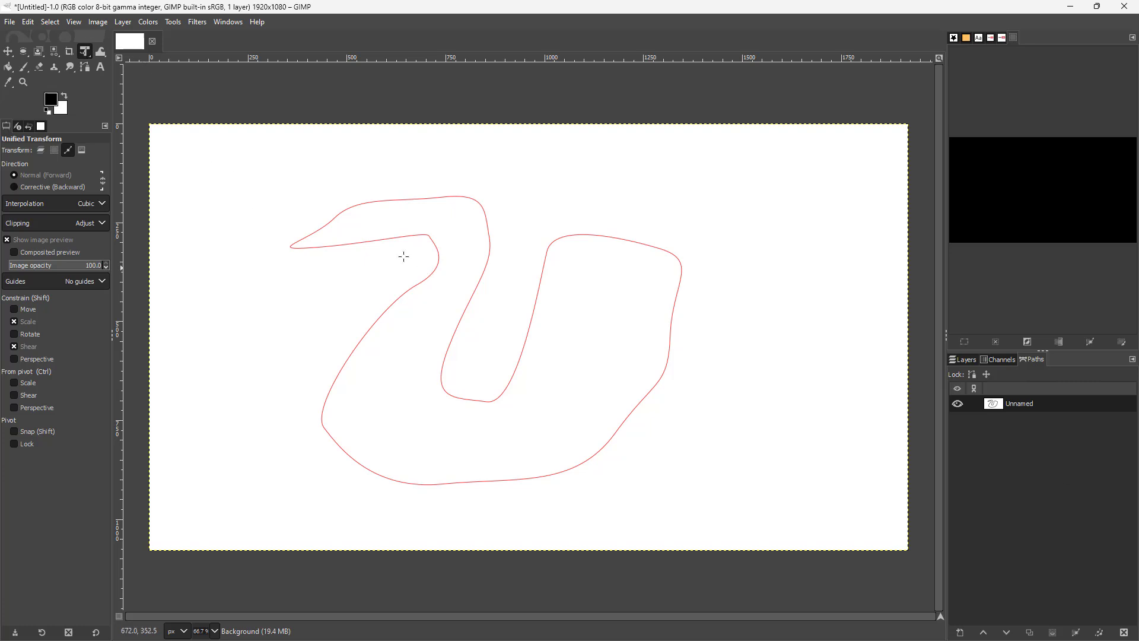
# Rotate the swan path around a pivot at its beak tip with the Rotate tool in path mode and apply.
pyautogui.click(85, 51)
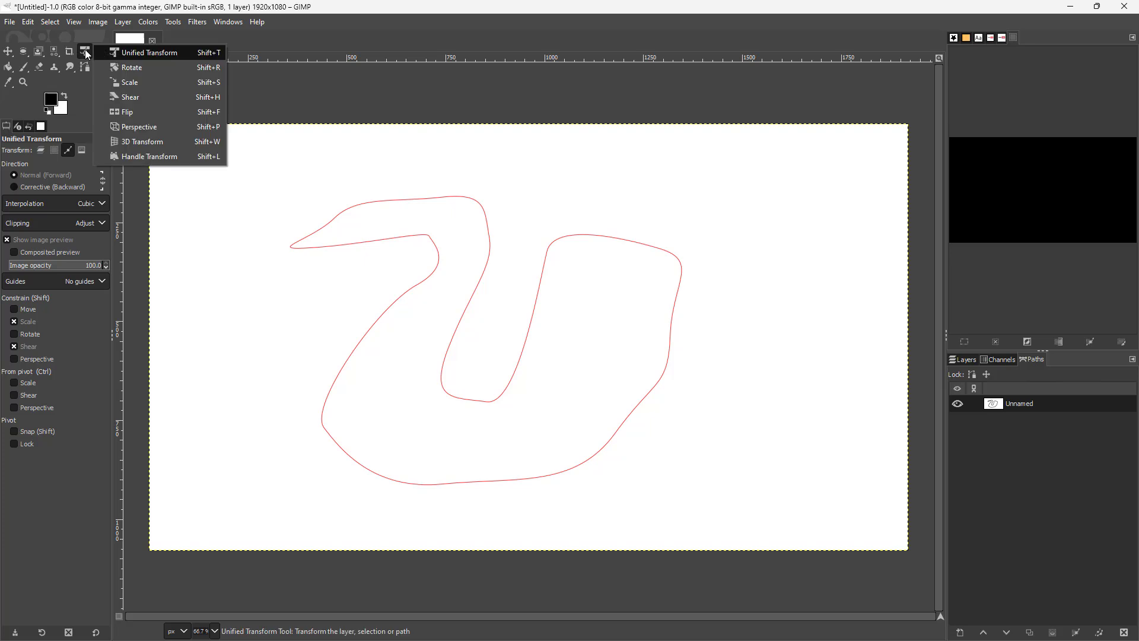
pyautogui.click(118, 68)
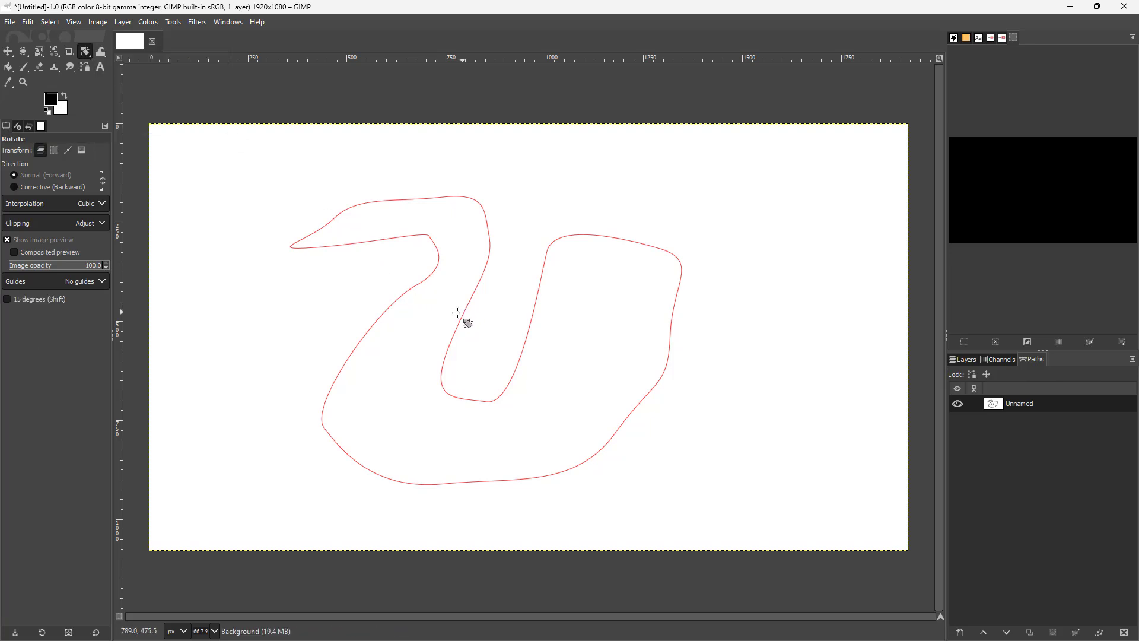
pyautogui.click(68, 150)
pyautogui.moveTo(438, 250); pyautogui.dragTo(461, 259)
pyautogui.moveTo(494, 340); pyautogui.dragTo(290, 248)
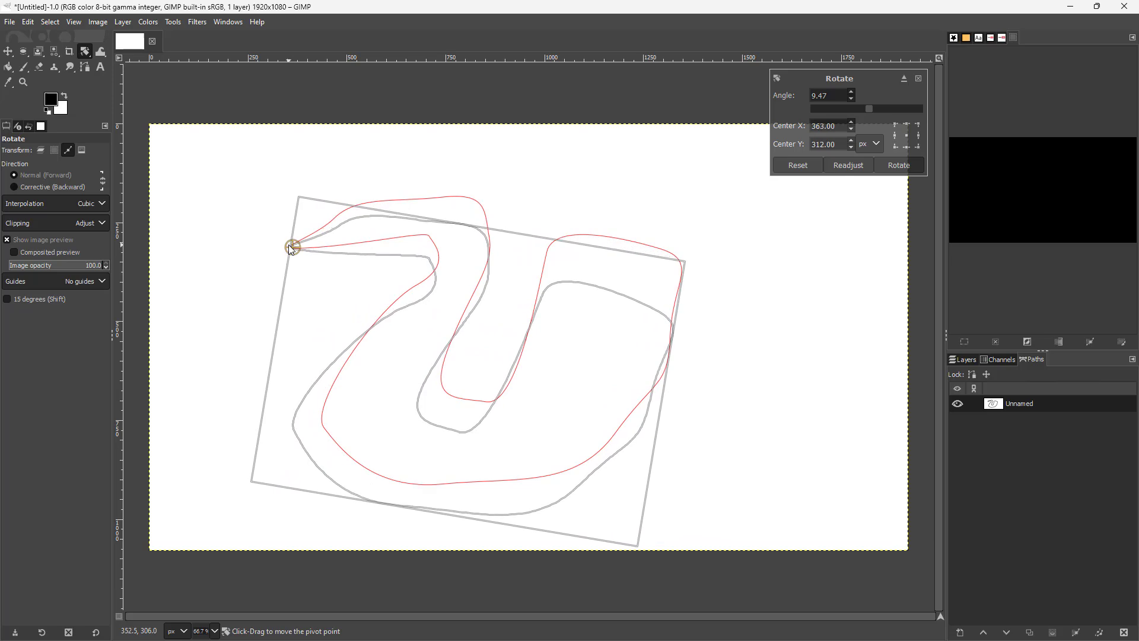
pyautogui.moveTo(626, 541); pyautogui.dragTo(646, 363)
pyautogui.press('Return')
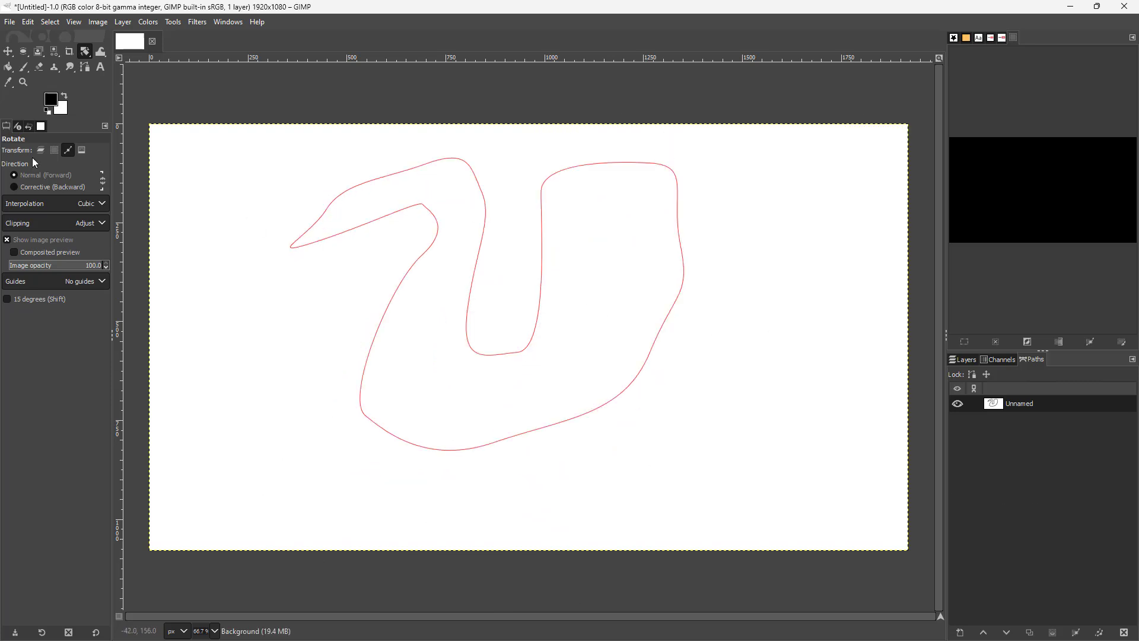
# Scale the swan path up to about 1116 × 829 px with the Scale tool.
pyautogui.moveTo(84, 53)
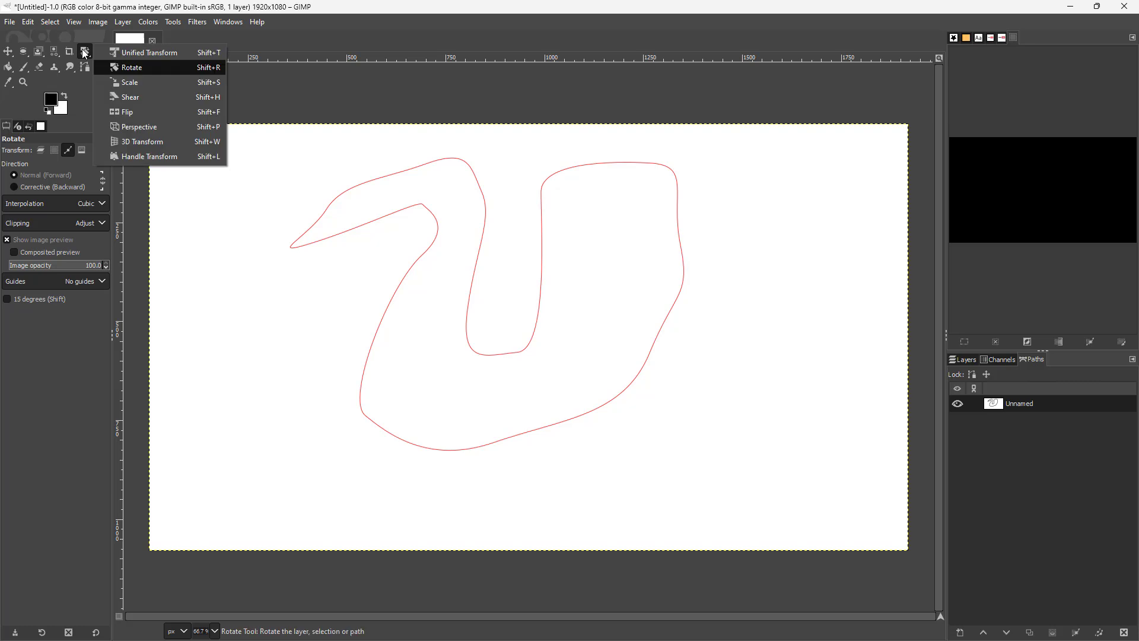
pyautogui.click(114, 82)
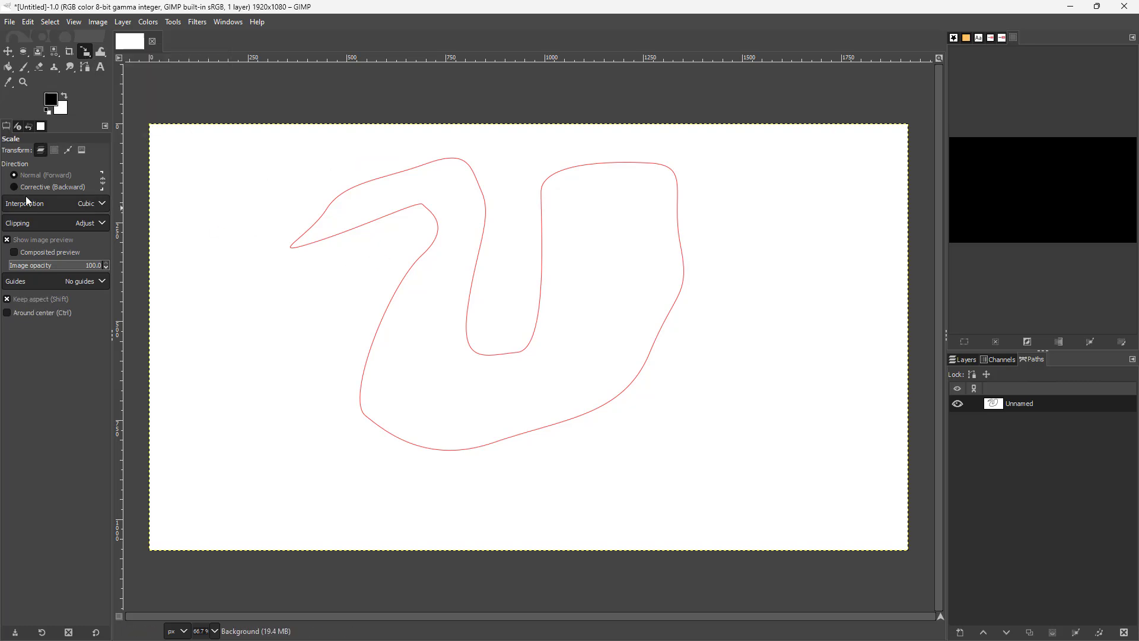
pyautogui.moveTo(626, 395); pyautogui.dragTo(701, 502)
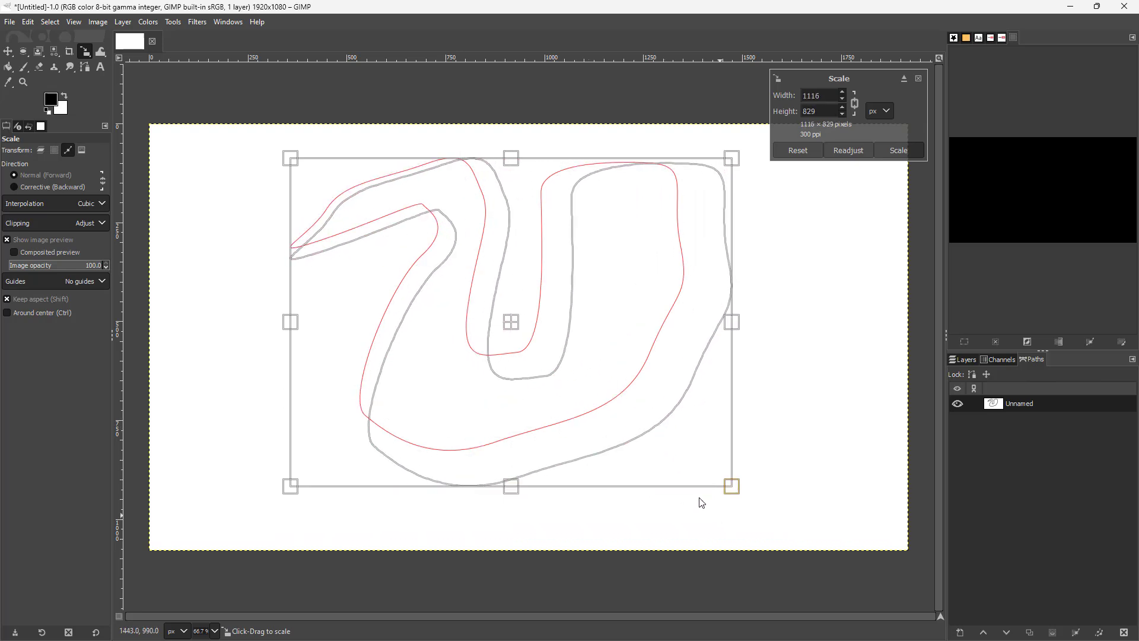
# Shear the swan path horizontally by 458 with the Shear tool in path mode and apply.
pyautogui.click(86, 56)
pyautogui.click(145, 102)
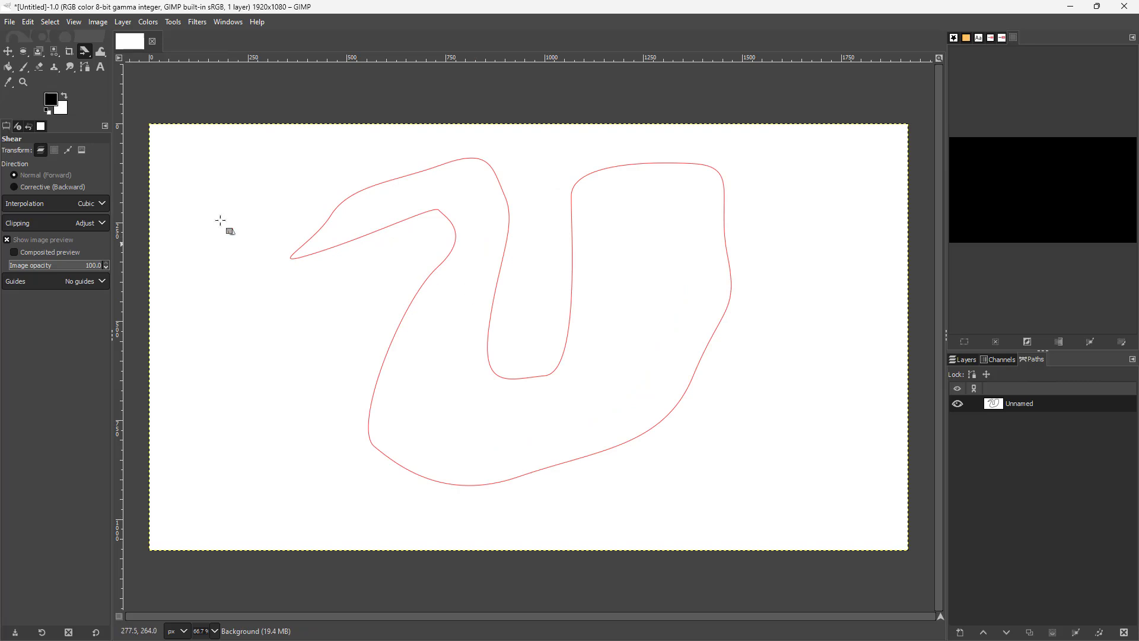
pyautogui.click(68, 151)
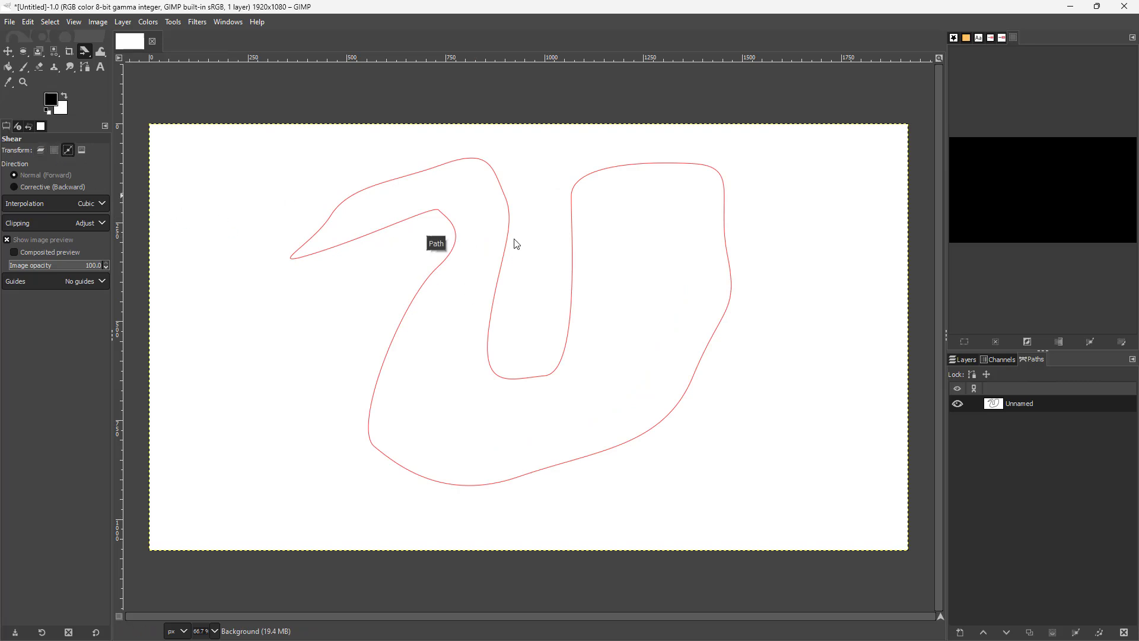
pyautogui.click(494, 181)
pyautogui.moveTo(516, 493); pyautogui.dragTo(676, 387)
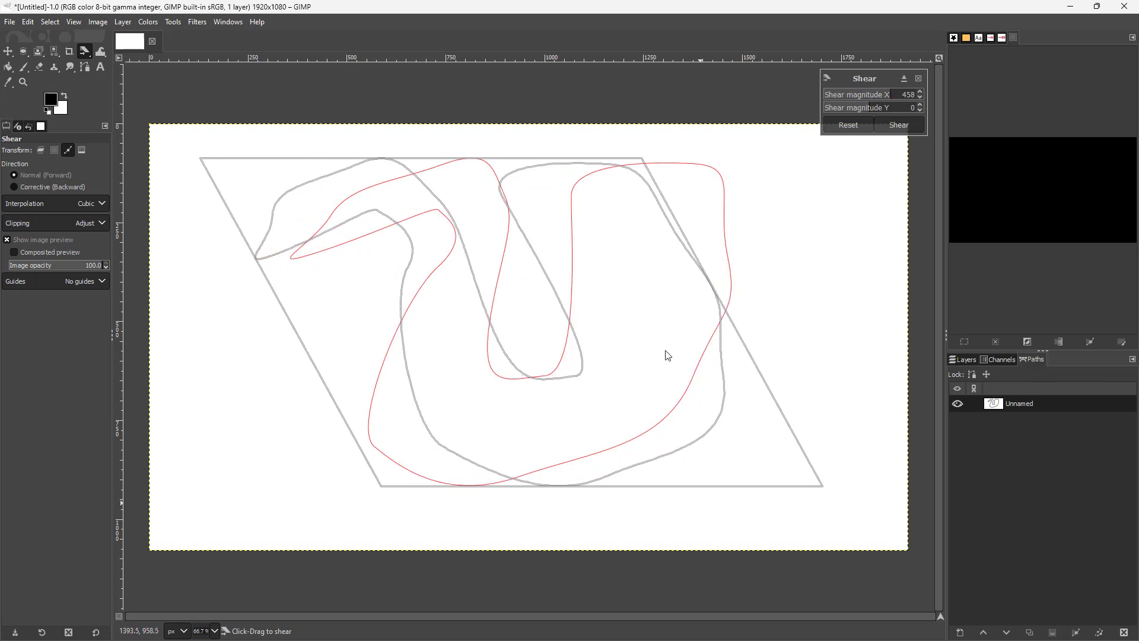
pyautogui.press('Return')
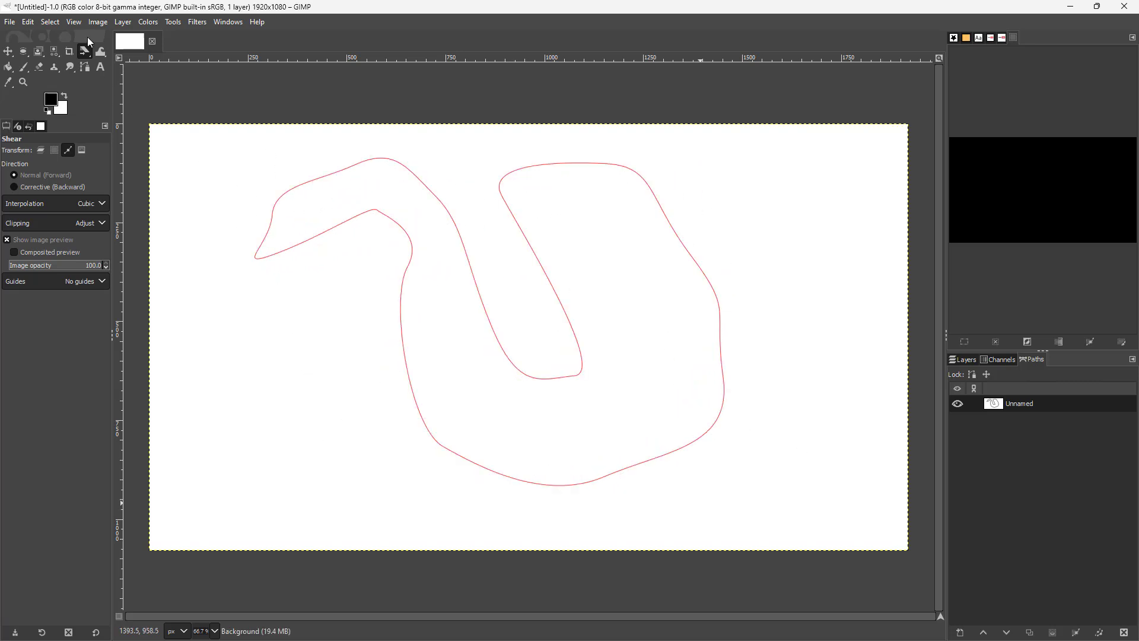
# Flip the swan path horizontally with the Flip tool in path mode, then flip it back.
pyautogui.moveTo(84, 52); pyautogui.dragTo(134, 109)
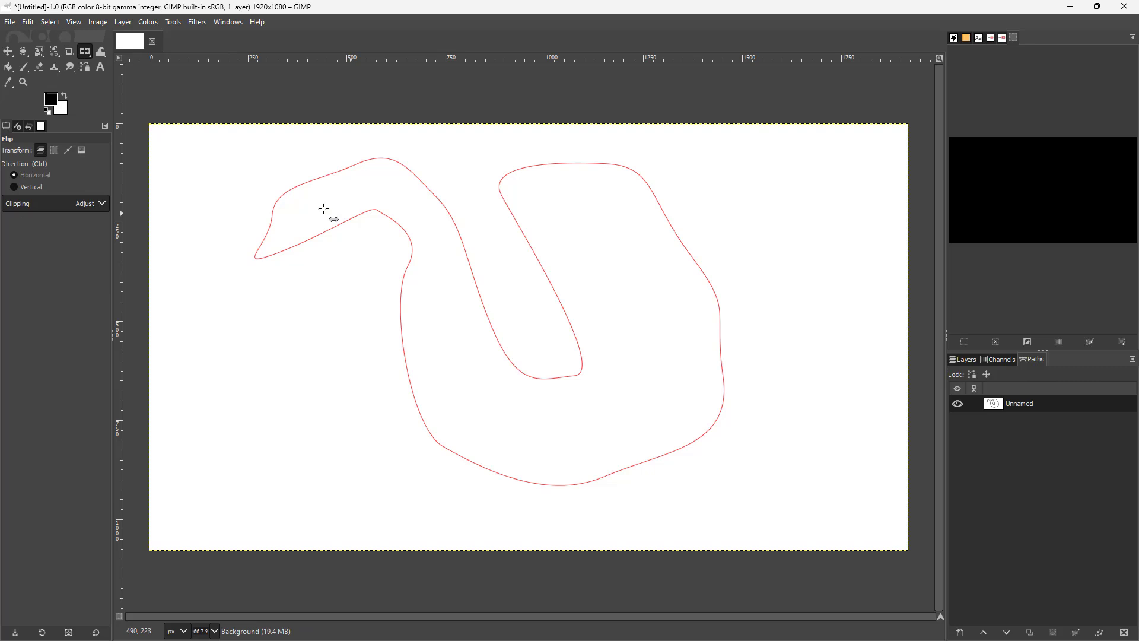
pyautogui.click(67, 150)
pyautogui.click(306, 246)
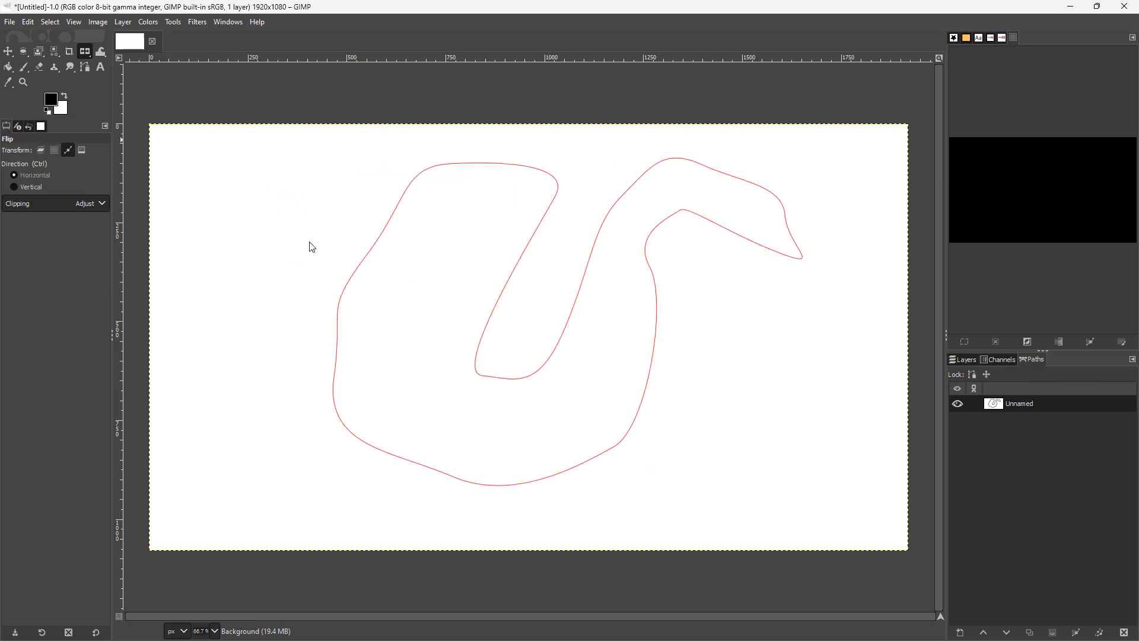
pyautogui.click(368, 261)
# Distort the swan path's perspective by moving three corner handles with the Perspective tool.
pyautogui.moveTo(78, 55); pyautogui.dragTo(130, 124)
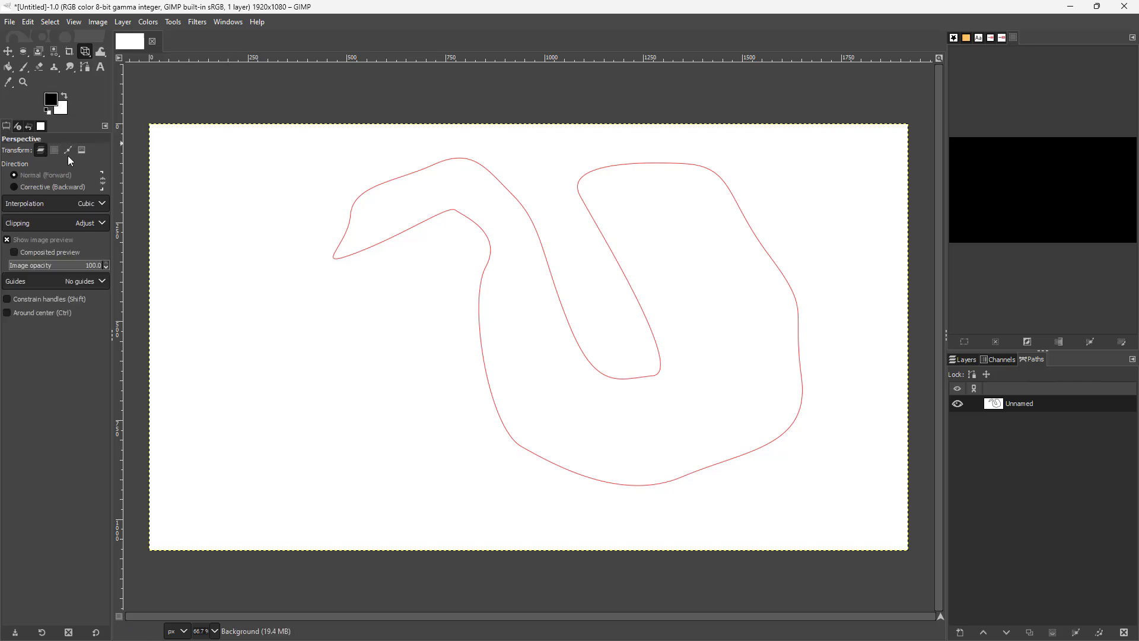
pyautogui.click(447, 221)
pyautogui.moveTo(447, 221); pyautogui.dragTo(276, 165)
pyautogui.moveTo(331, 496); pyautogui.dragTo(250, 487)
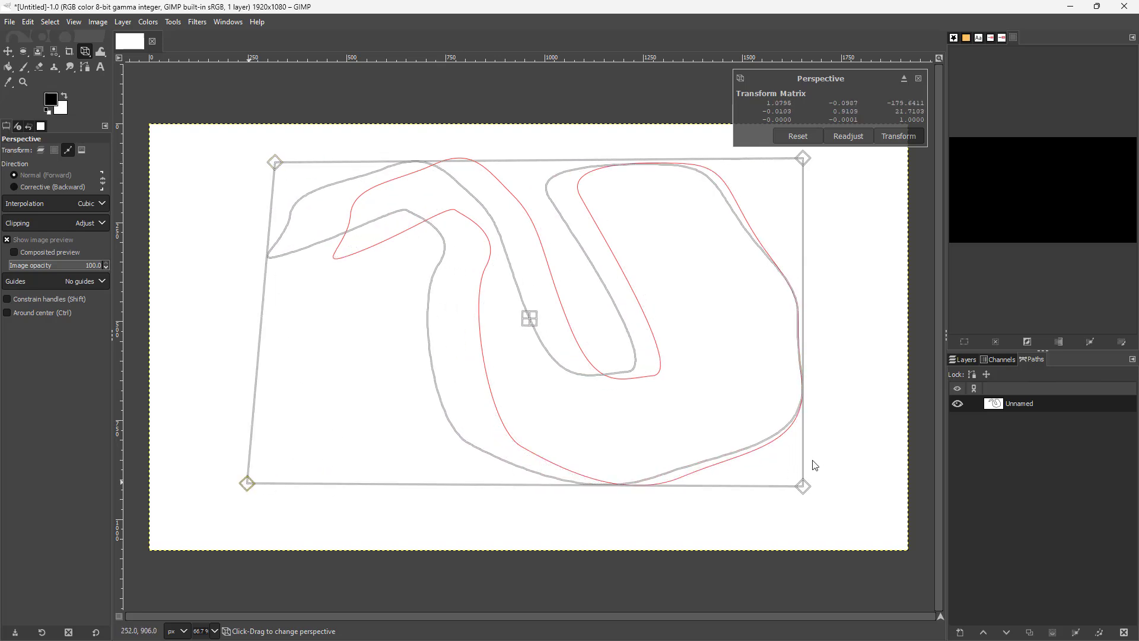
pyautogui.moveTo(806, 494); pyautogui.dragTo(678, 482)
pyautogui.moveTo(798, 152); pyautogui.dragTo(688, 166)
# Rotate the swan path in 3D with the 3D Transform tool.
pyautogui.moveTo(85, 51); pyautogui.dragTo(146, 147)
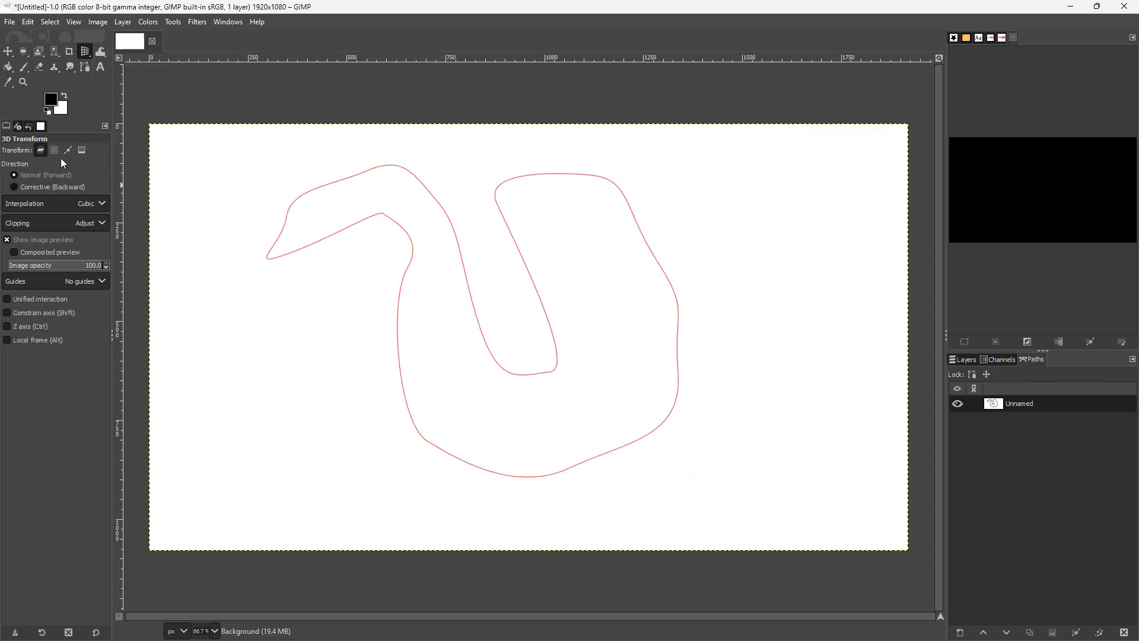
pyautogui.moveTo(344, 234); pyautogui.dragTo(266, 247)
pyautogui.press('Escape')
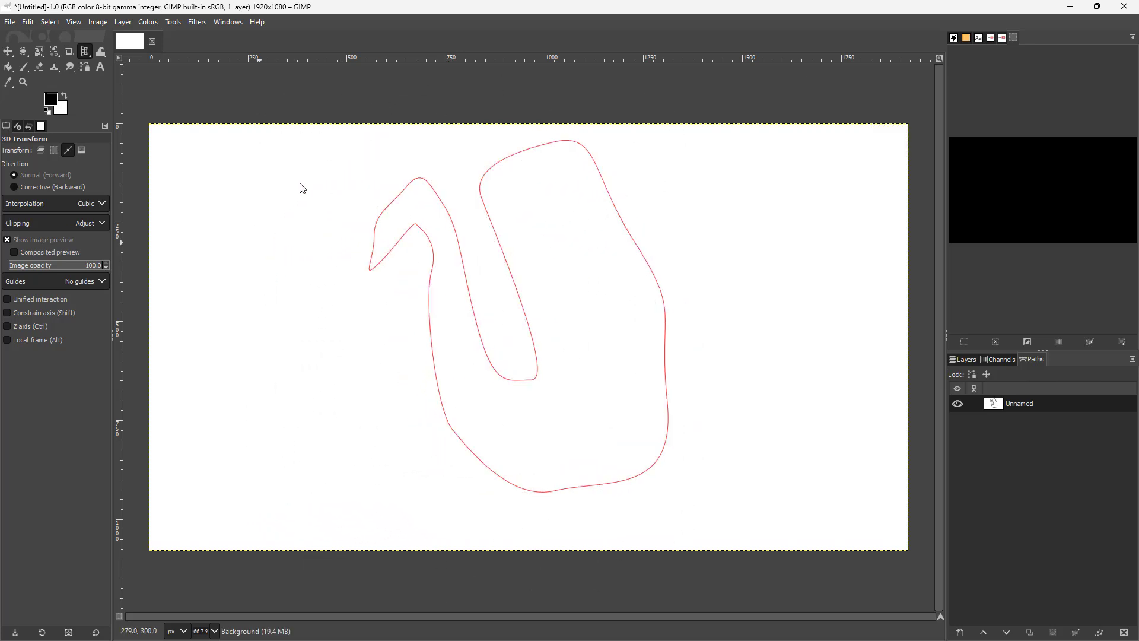
# Reshape the swan path with the Handle Transform tool in path mode by placing and moving four handles.
pyautogui.moveTo(85, 56); pyautogui.dragTo(134, 148)
pyautogui.click(68, 150)
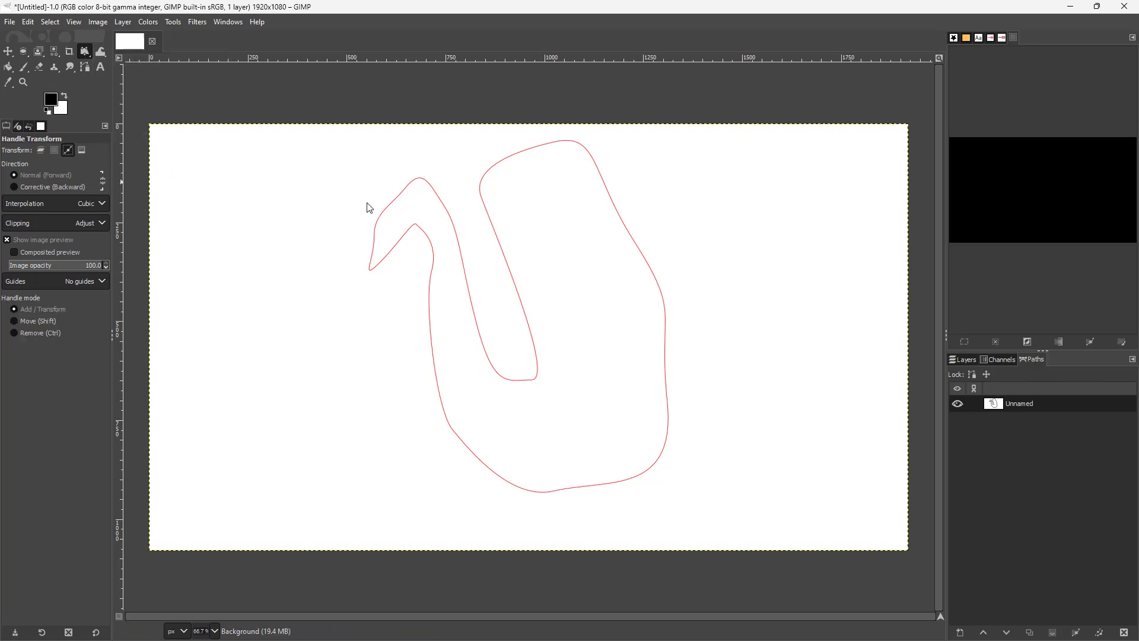
pyautogui.moveTo(402, 199); pyautogui.dragTo(329, 194)
pyautogui.moveTo(591, 236); pyautogui.dragTo(532, 212)
pyautogui.moveTo(543, 362)
pyautogui.mouseDown()
pyautogui.moveTo(565, 377)
pyautogui.moveTo(527, 350)
pyautogui.mouseUp()
pyautogui.moveTo(389, 333)
pyautogui.mouseDown()
pyautogui.moveTo(361, 344)
pyautogui.moveTo(383, 324)
pyautogui.moveTo(328, 363)
pyautogui.moveTo(399, 316)
pyautogui.mouseUp()
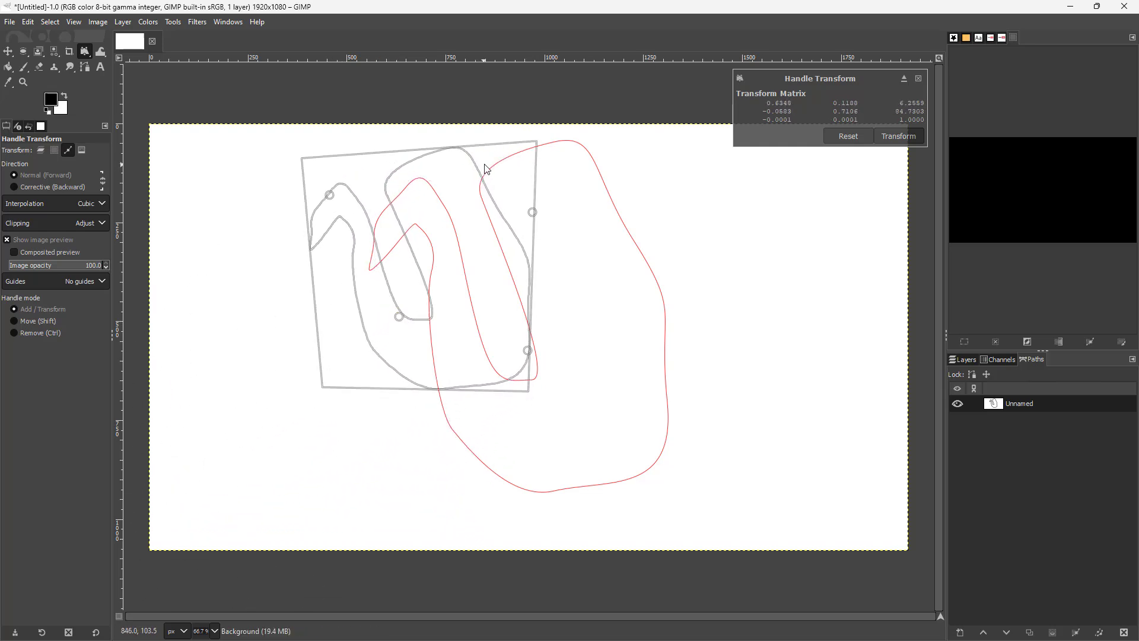
pyautogui.moveTo(527, 219); pyautogui.dragTo(513, 244)
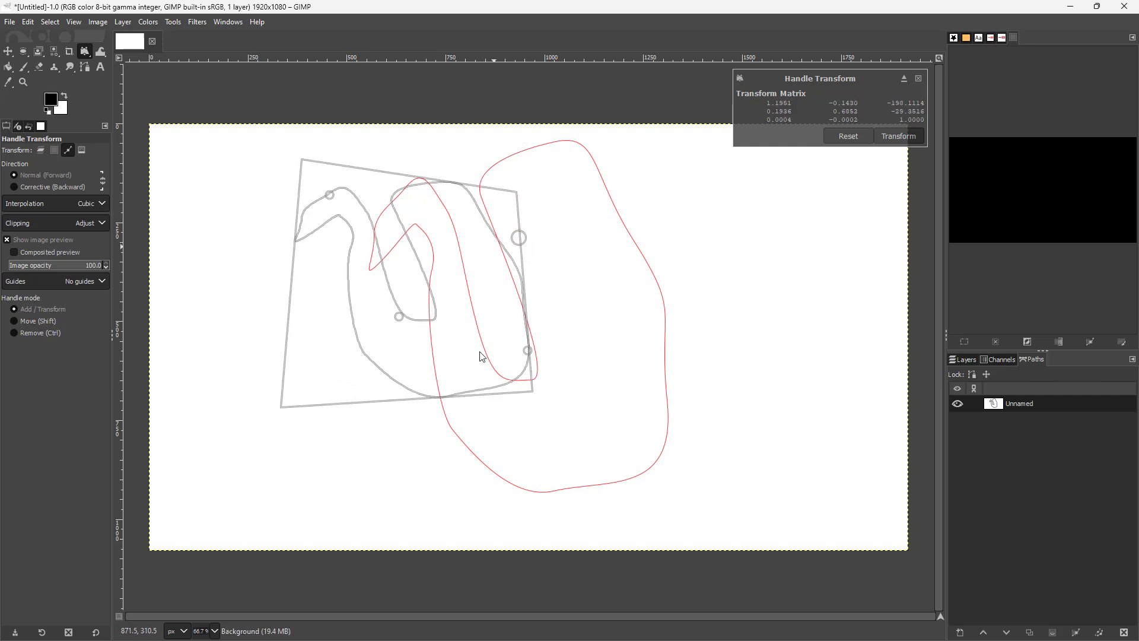
pyautogui.moveTo(329, 195)
pyautogui.mouseDown()
pyautogui.moveTo(313, 207)
pyautogui.moveTo(338, 194)
pyautogui.mouseUp()
pyautogui.moveTo(399, 316)
pyautogui.mouseDown()
pyautogui.moveTo(352, 331)
pyautogui.moveTo(393, 307)
pyautogui.mouseUp()
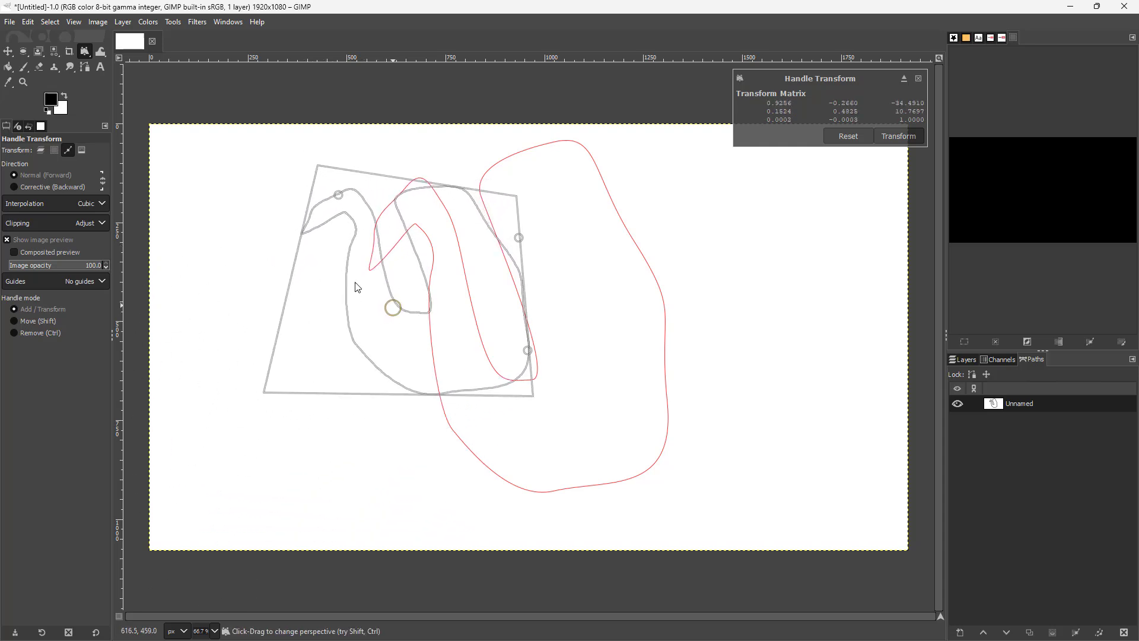
# Adjust the swan path's position, slant and rotation with the Unified Transform tool.
pyautogui.click(87, 51)
pyautogui.click(162, 58)
pyautogui.moveTo(427, 272); pyautogui.dragTo(443, 280)
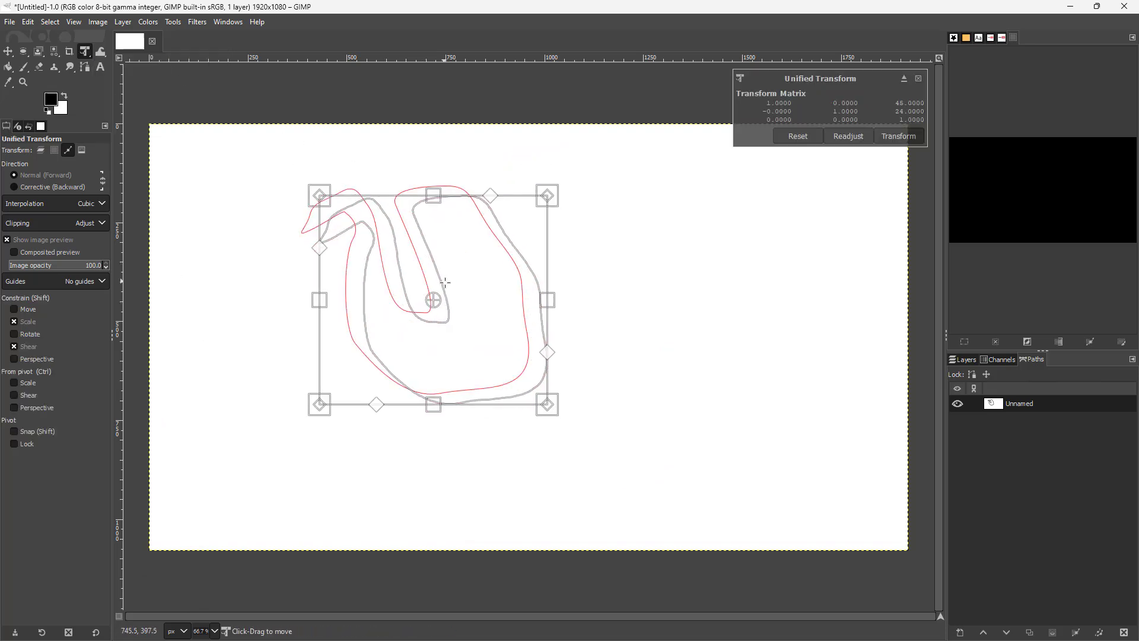
pyautogui.moveTo(491, 195); pyautogui.dragTo(463, 217)
pyautogui.moveTo(448, 311); pyautogui.dragTo(336, 389)
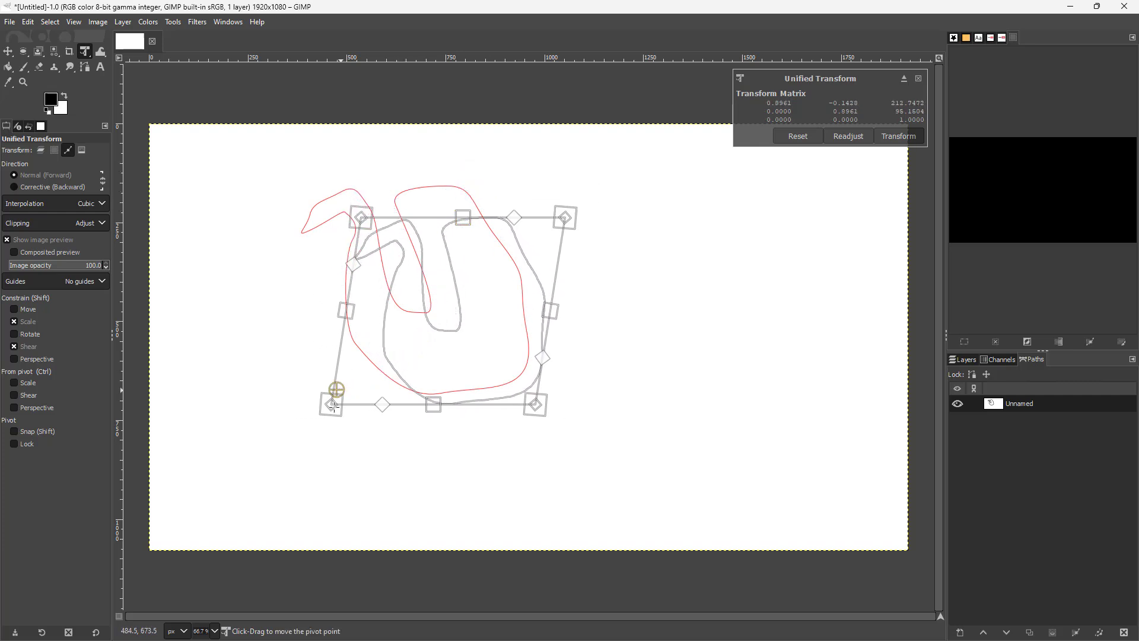
pyautogui.moveTo(570, 229); pyautogui.dragTo(559, 216)
pyautogui.moveTo(459, 304)
pyautogui.mouseDown()
pyautogui.moveTo(429, 270)
pyautogui.moveTo(441, 293)
pyautogui.mouseUp()
pyautogui.moveTo(318, 378)
pyautogui.mouseDown()
pyautogui.moveTo(356, 377)
pyautogui.moveTo(315, 383)
pyautogui.mouseUp()
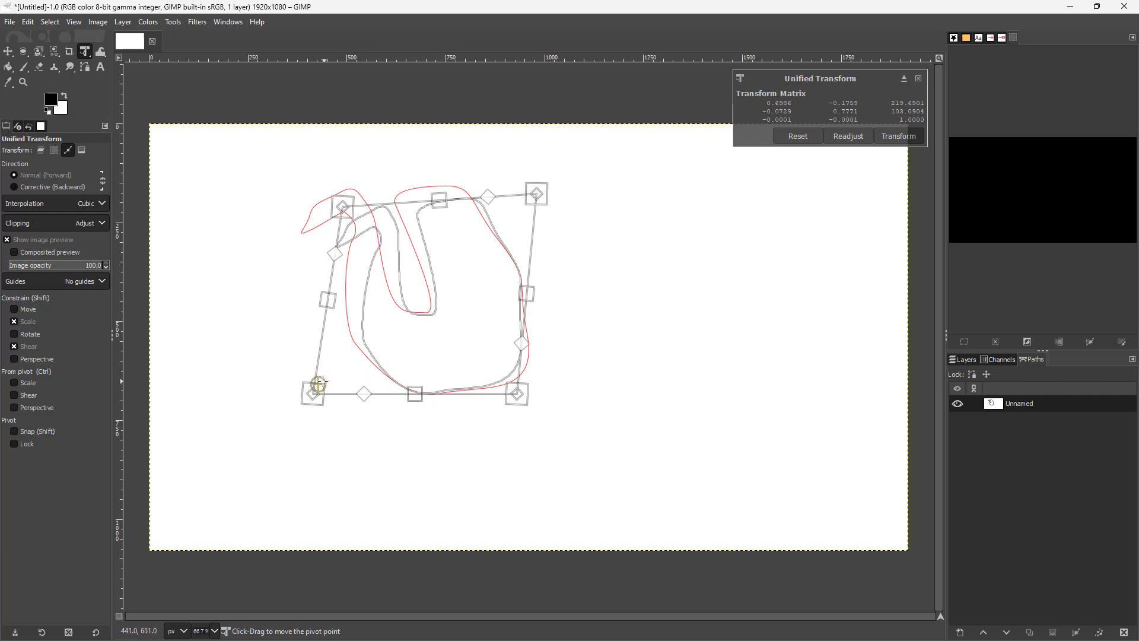
pyautogui.moveTo(641, 165); pyautogui.dragTo(616, 203)
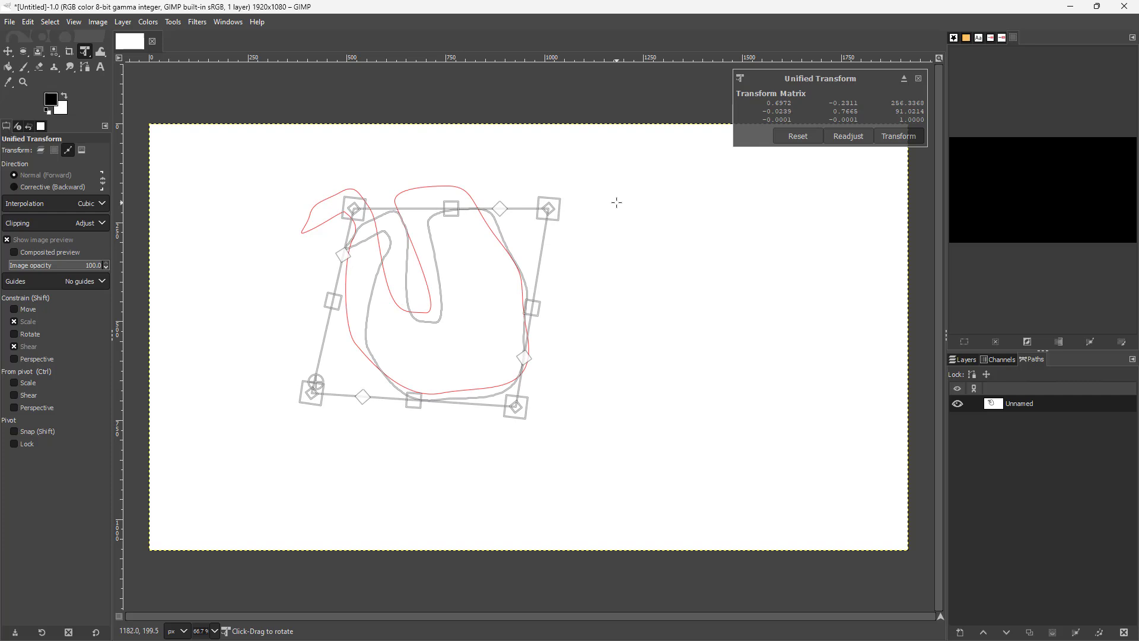